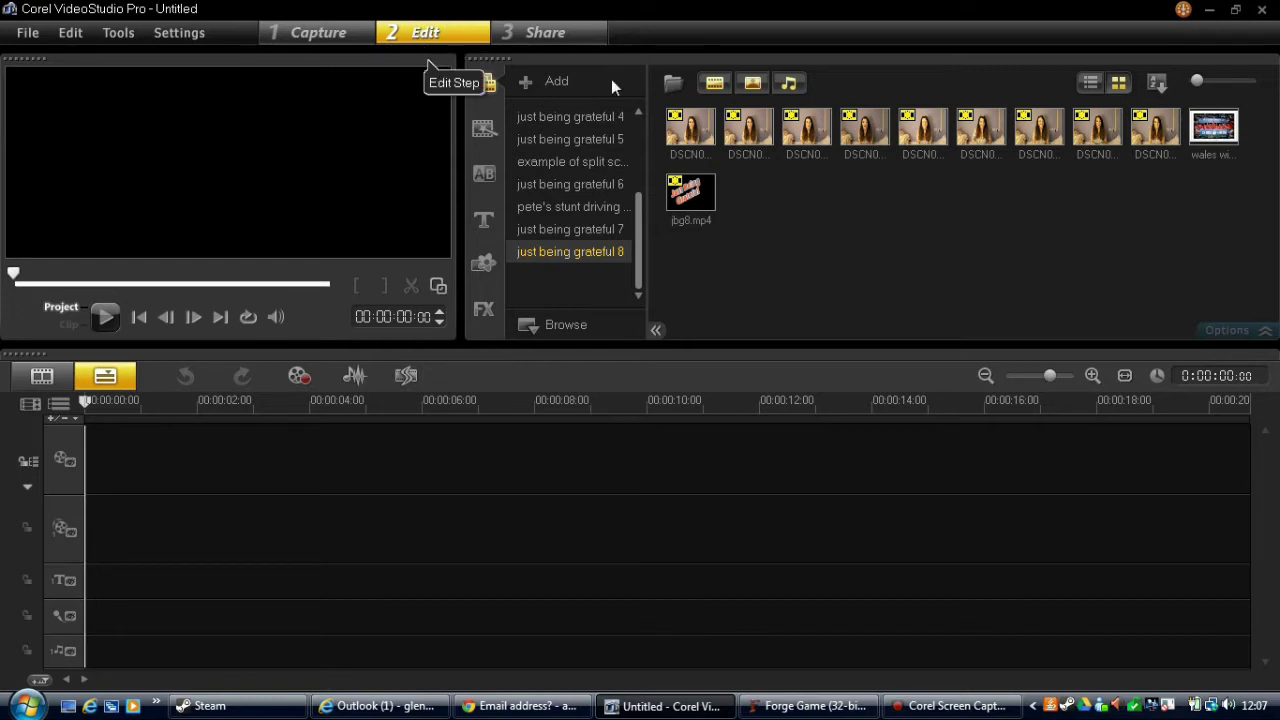
Step: Create a library folder named "example" and import the white dragon-logo T-shirt image from the Pictures folder into it
click(555, 85)
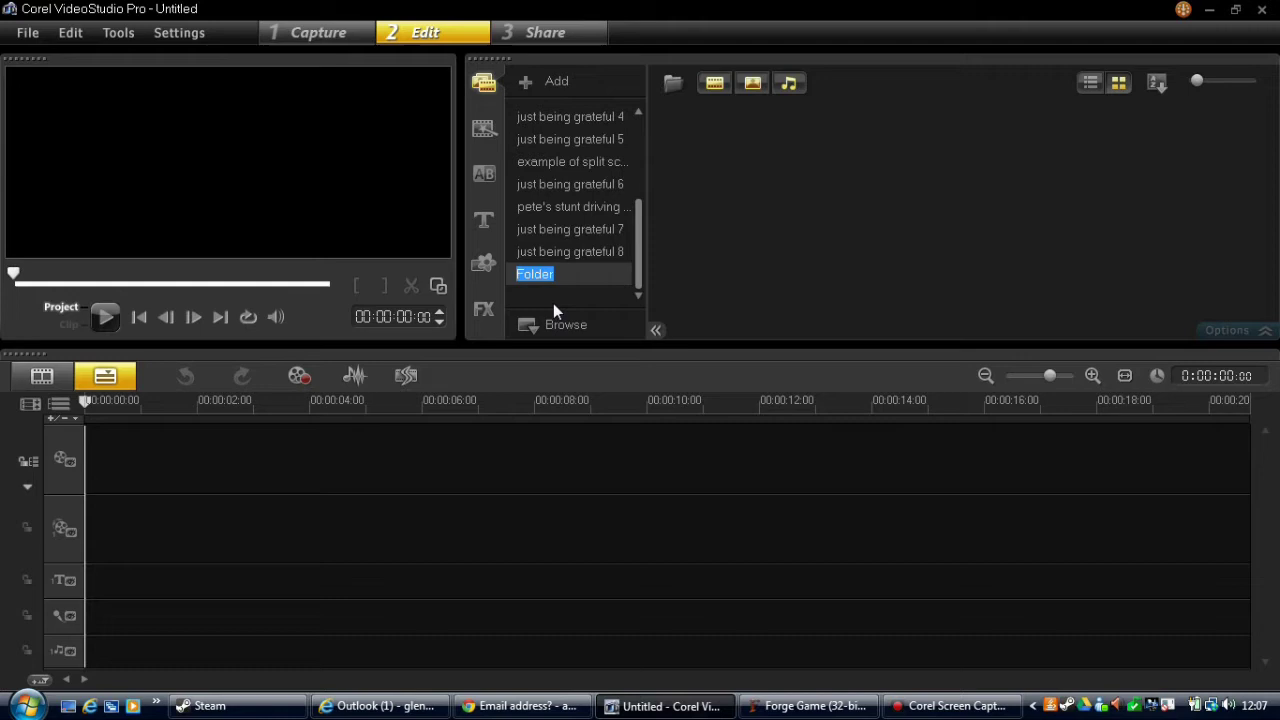
text(example)
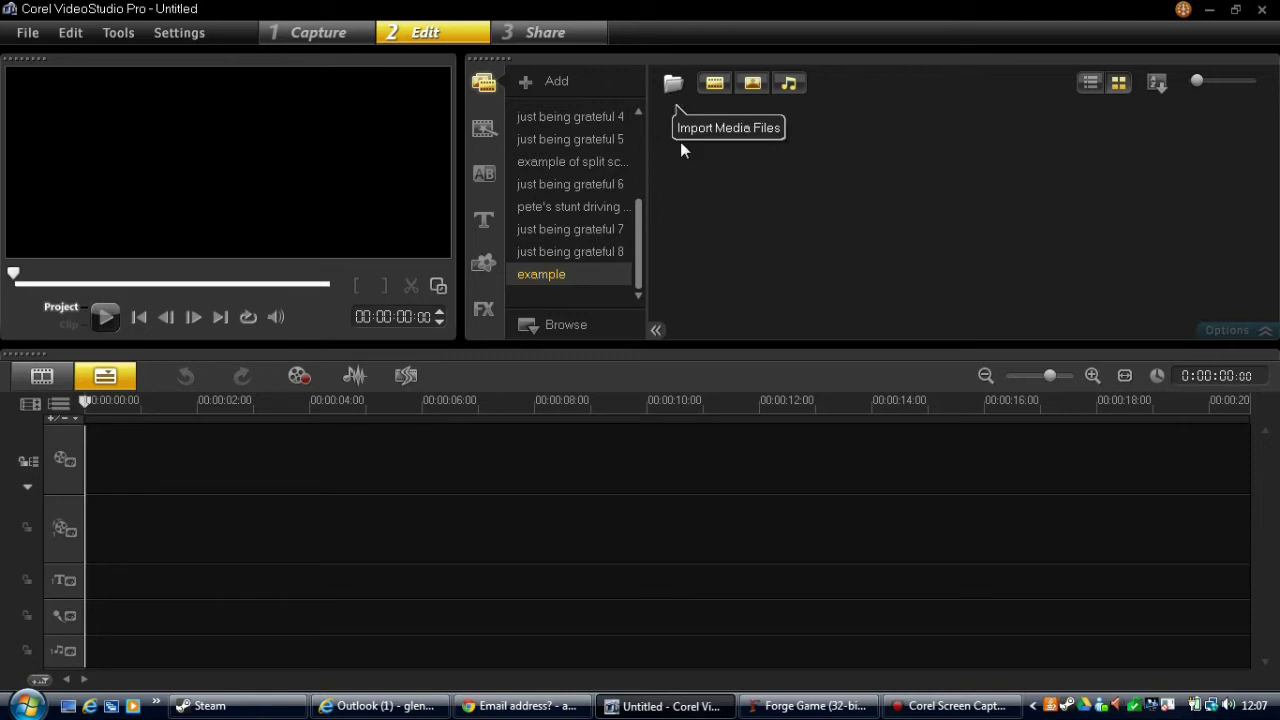
click(673, 85)
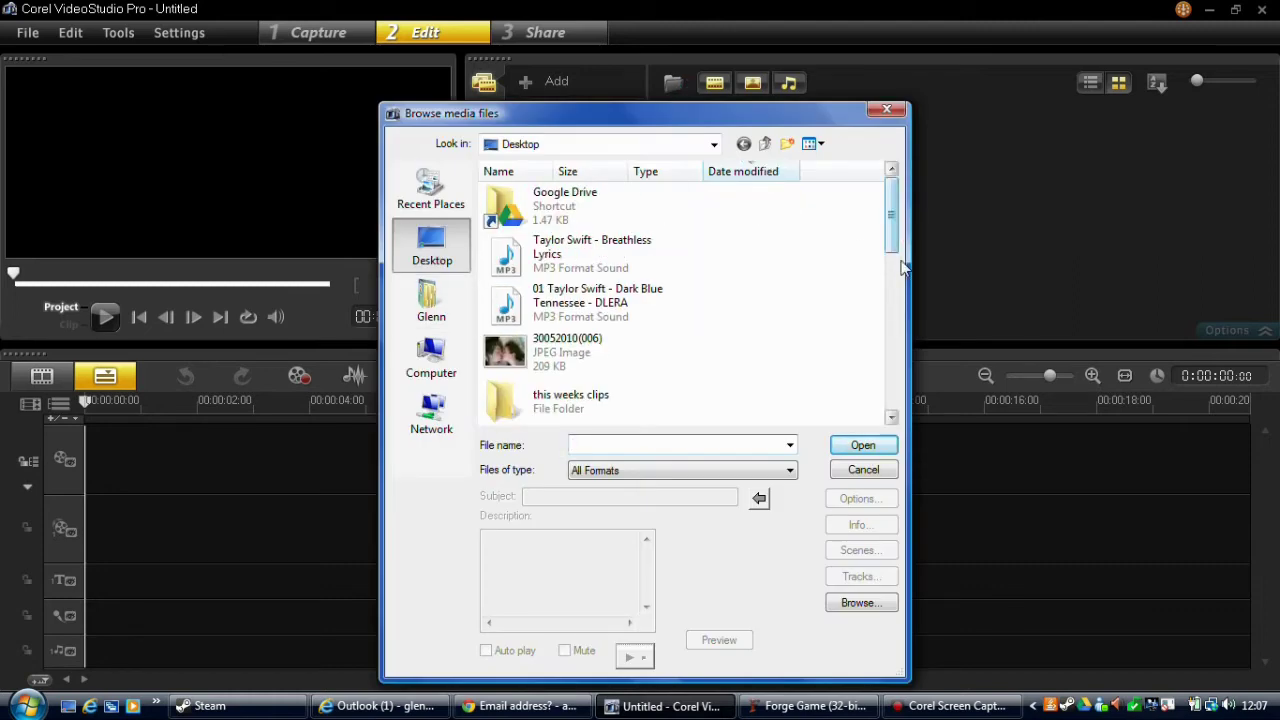
scroll(903, 268, down, 5)
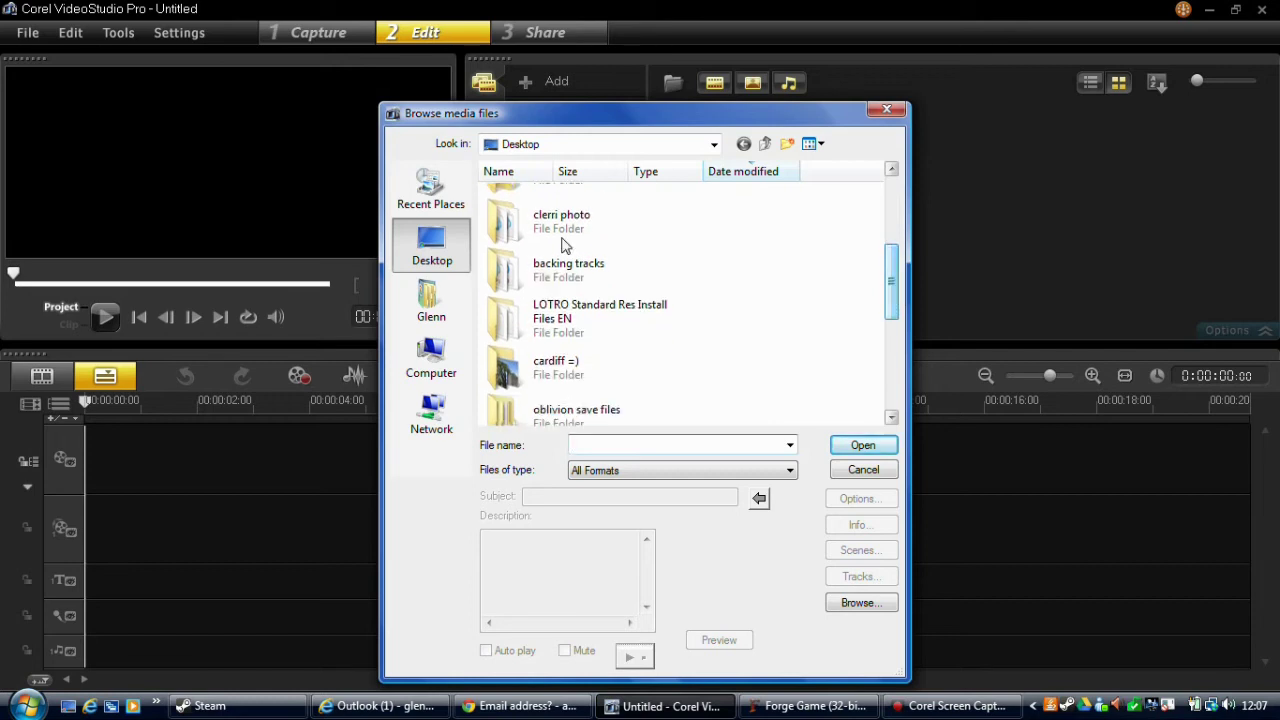
click(443, 305)
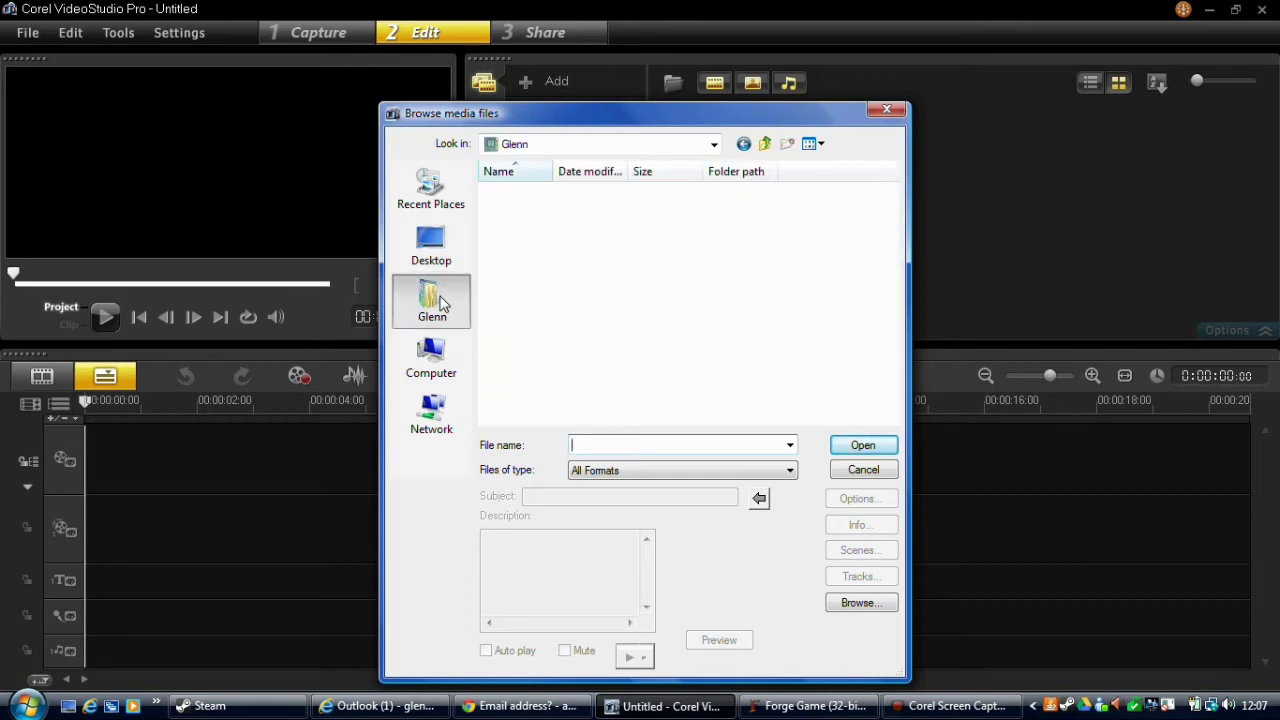
drag(895, 196, 893, 292)
double_click(519, 296)
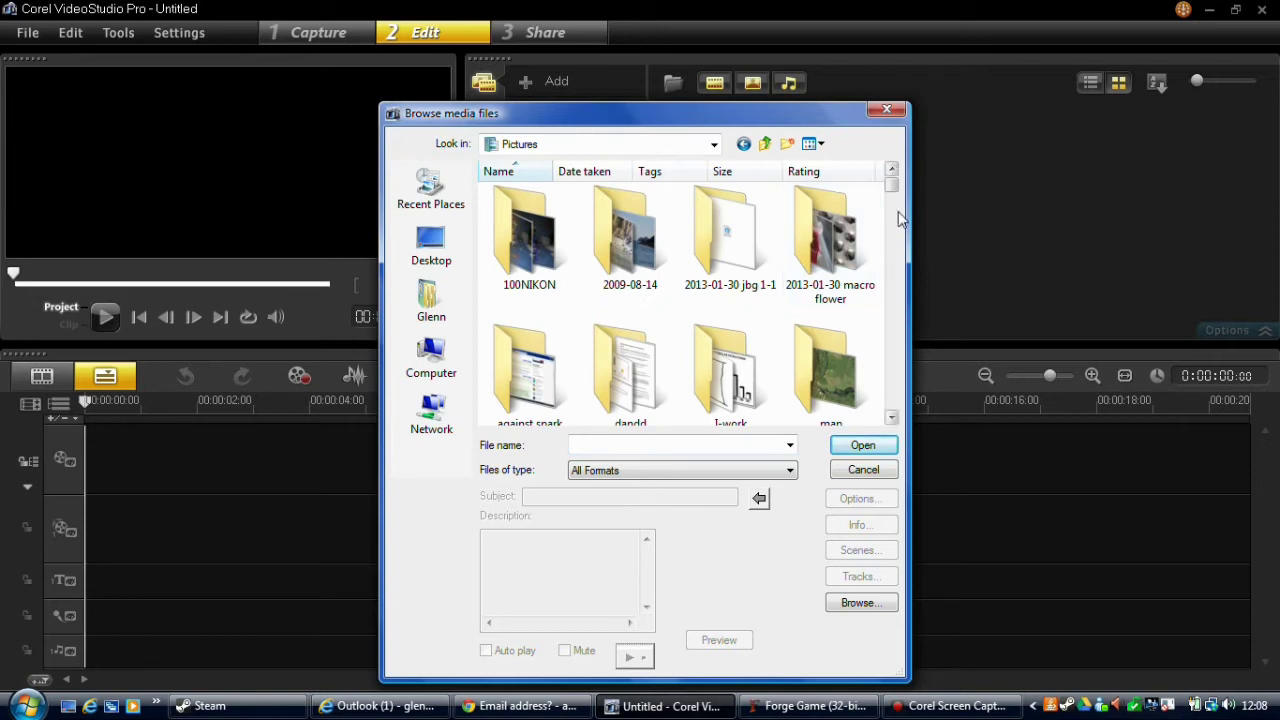
drag(893, 196, 886, 254)
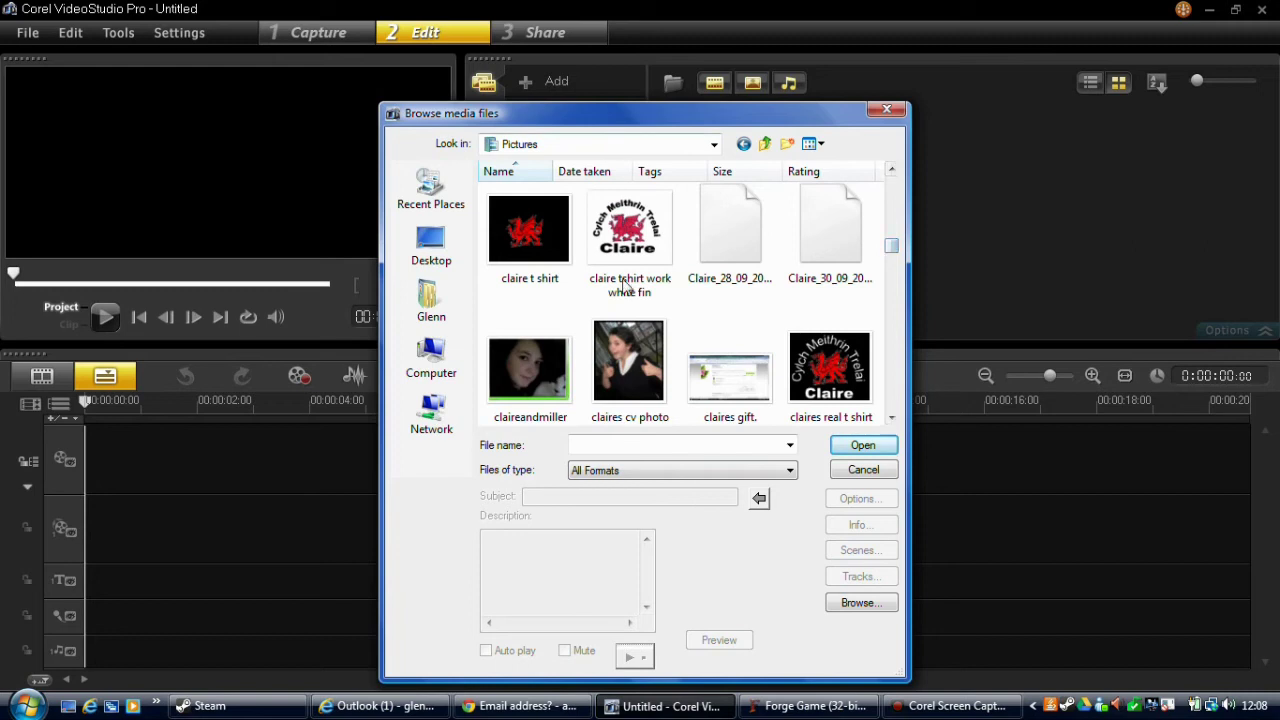
click(637, 232)
click(866, 446)
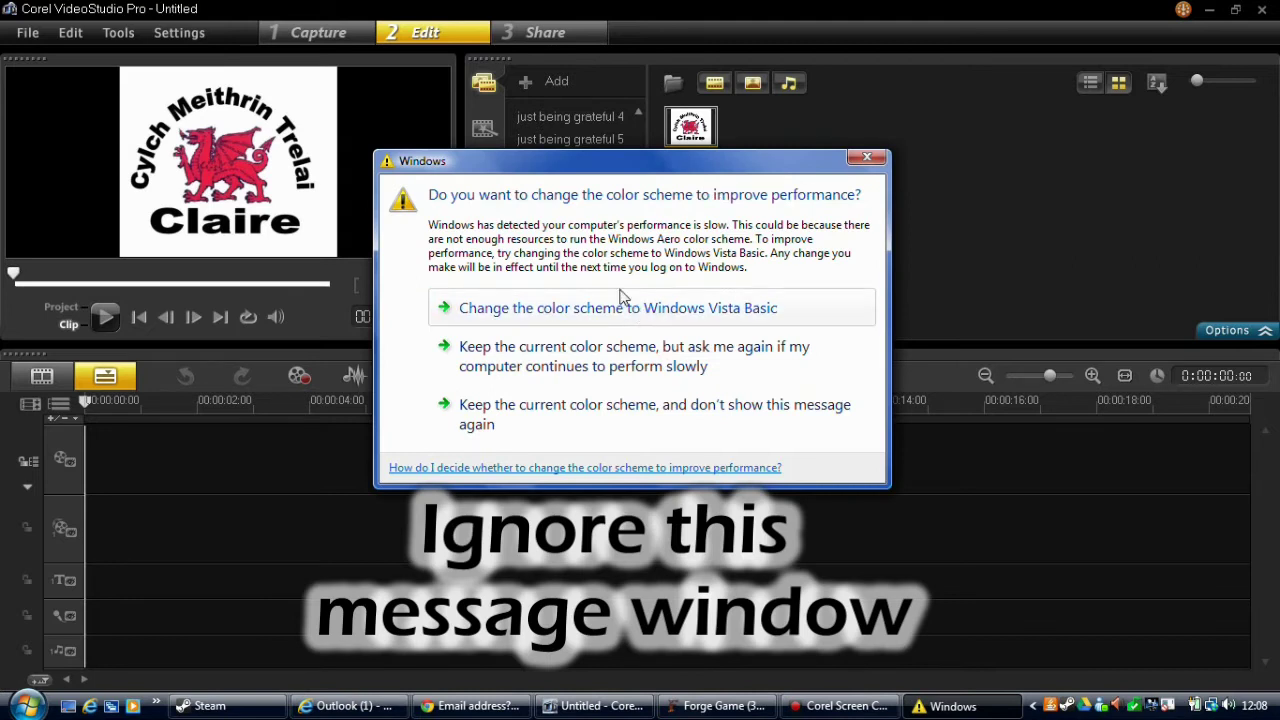
click(622, 366)
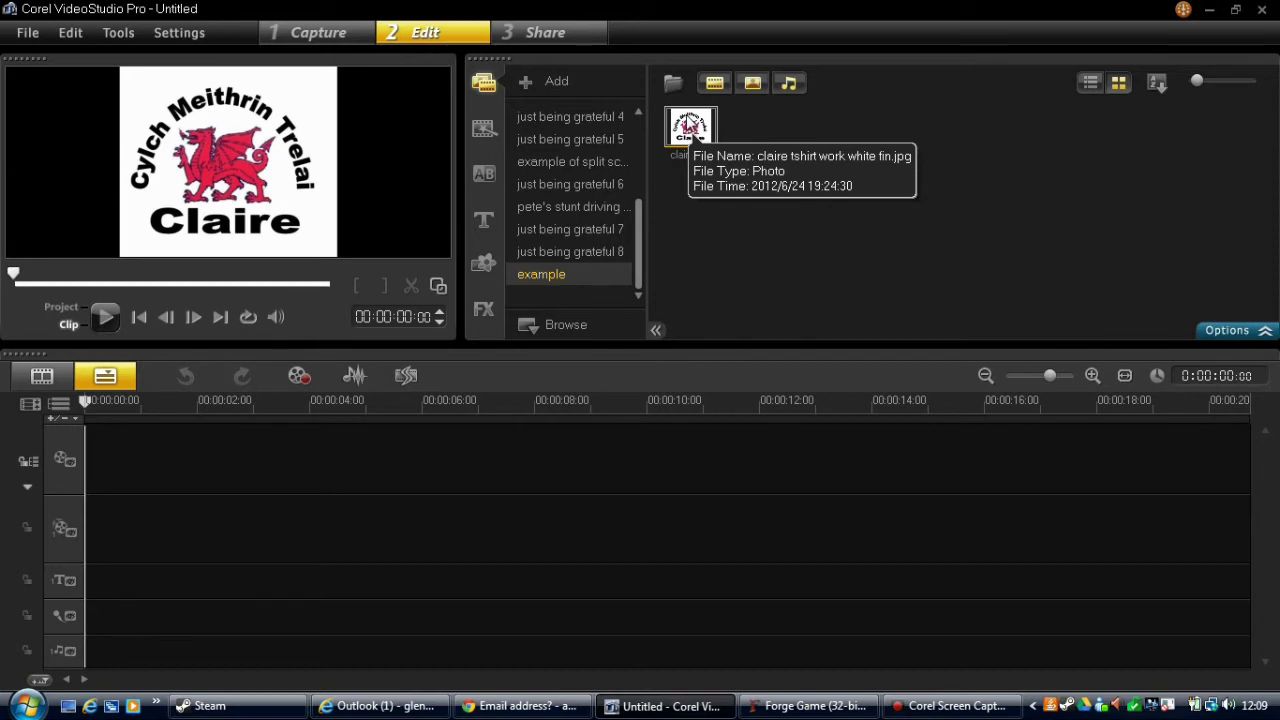
Step: Place the dragon-logo image at the start of the video track and play it in project mode
drag(691, 127, 424, 443)
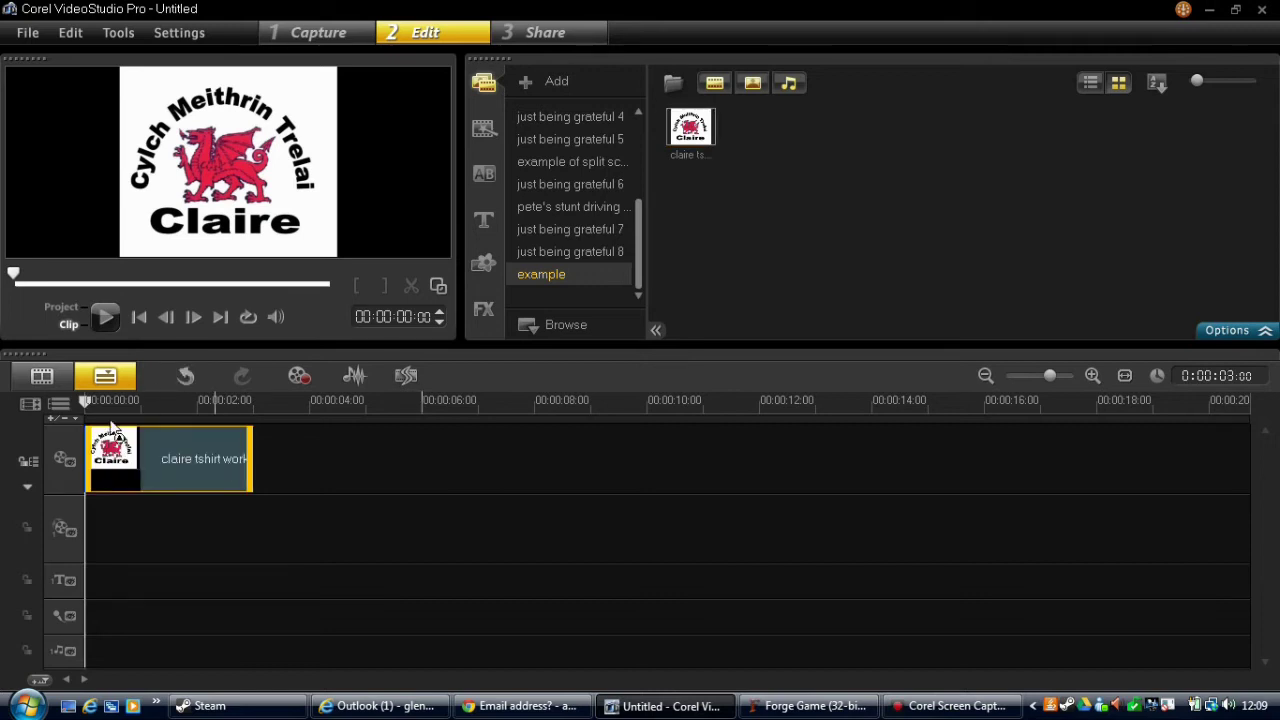
click(60, 307)
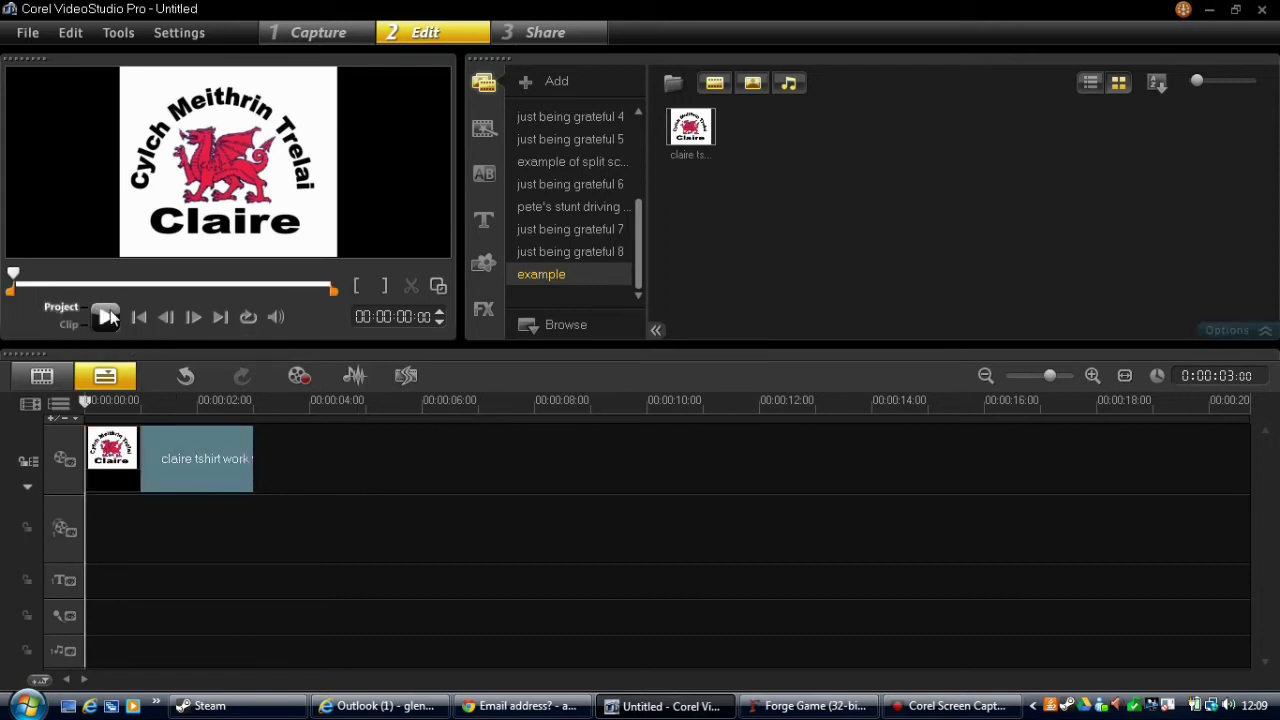
click(107, 325)
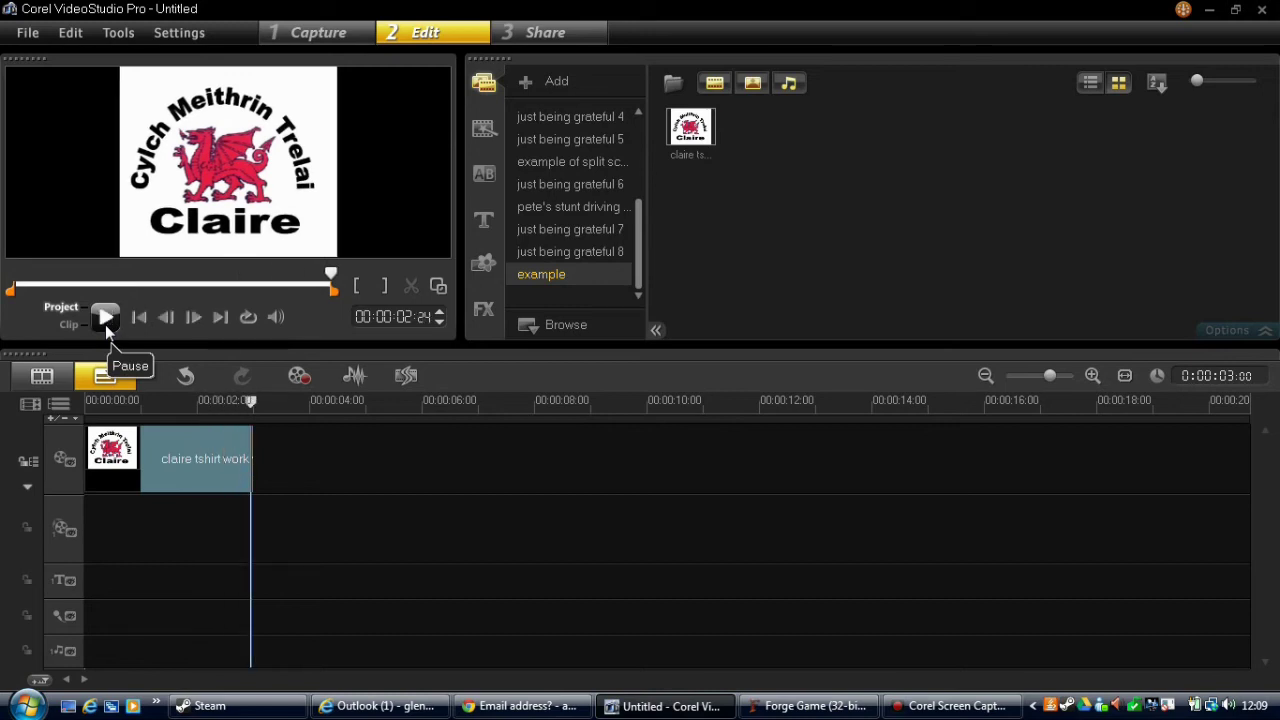
click(68, 326)
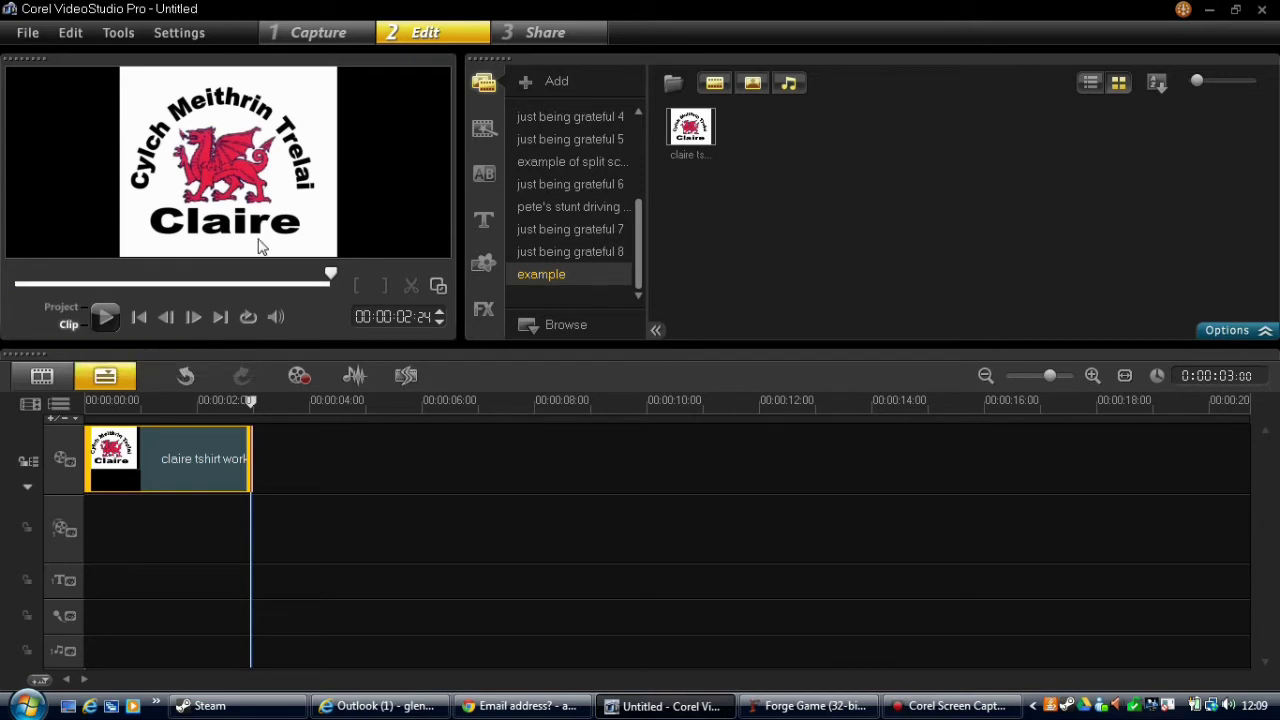
Step: Add the hot-air balloon Flash animation MotionD04 to the video track right after the logo image and play the clip
click(481, 272)
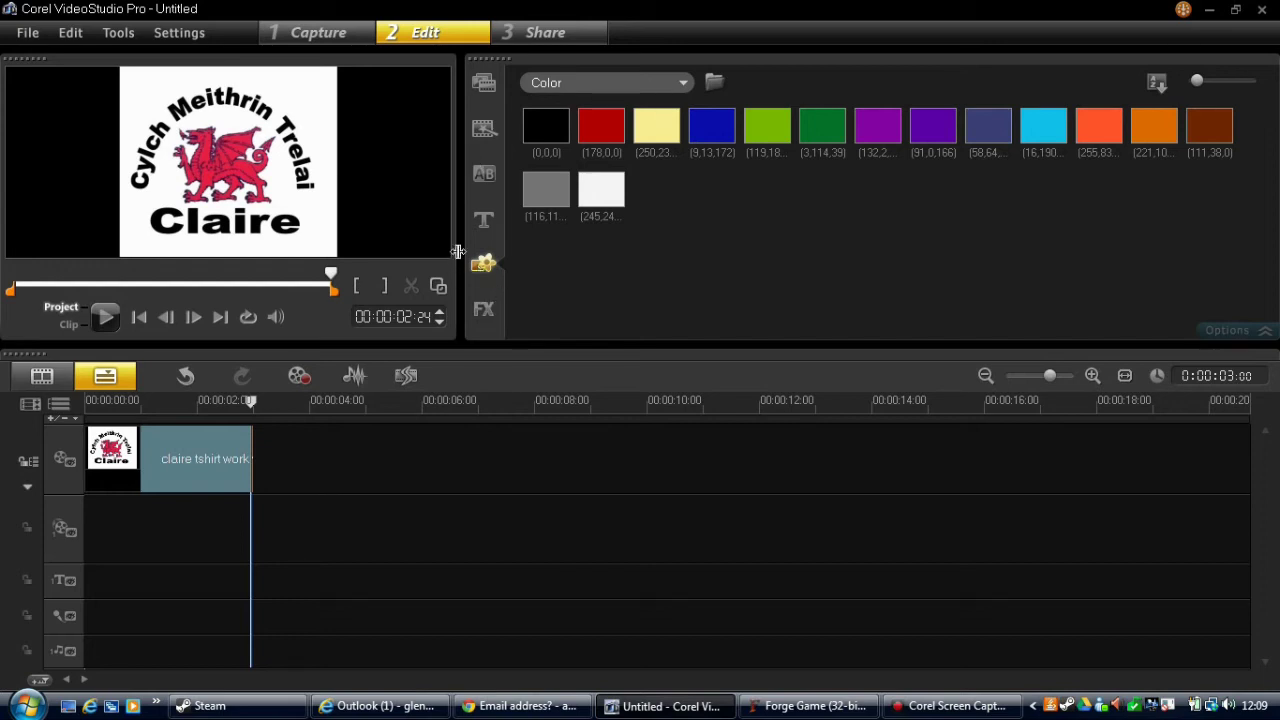
click(686, 83)
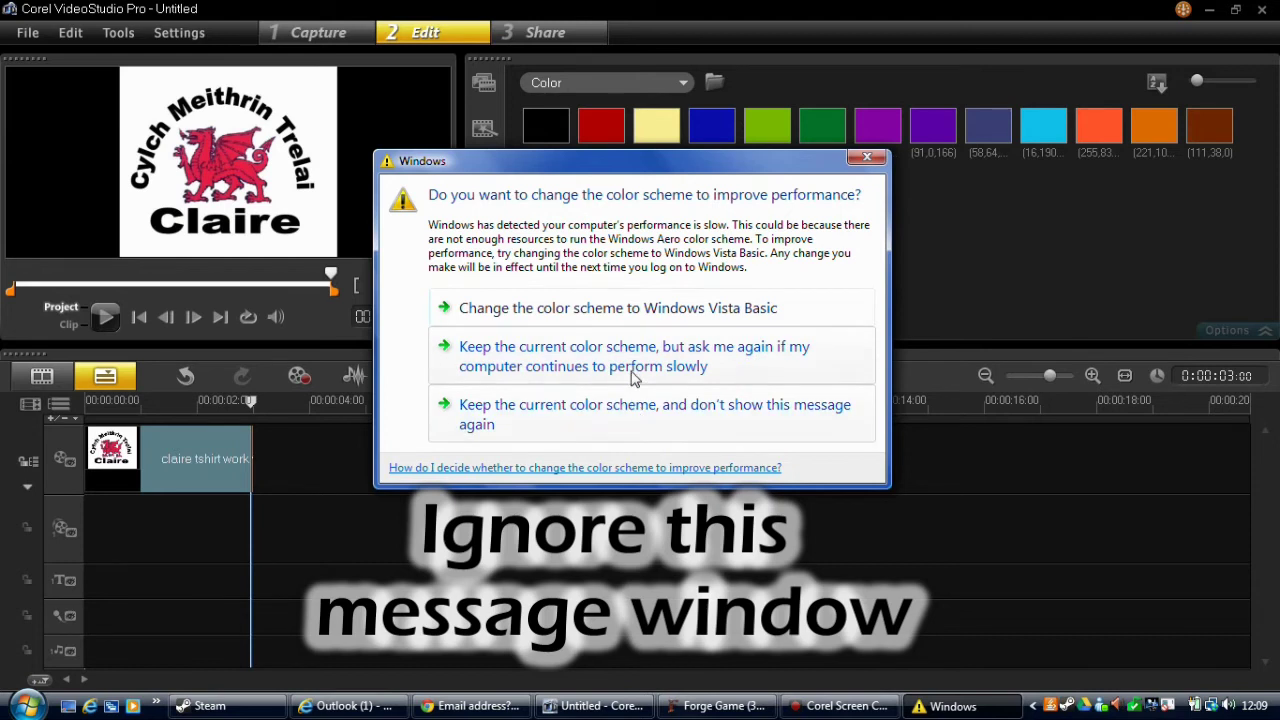
click(623, 410)
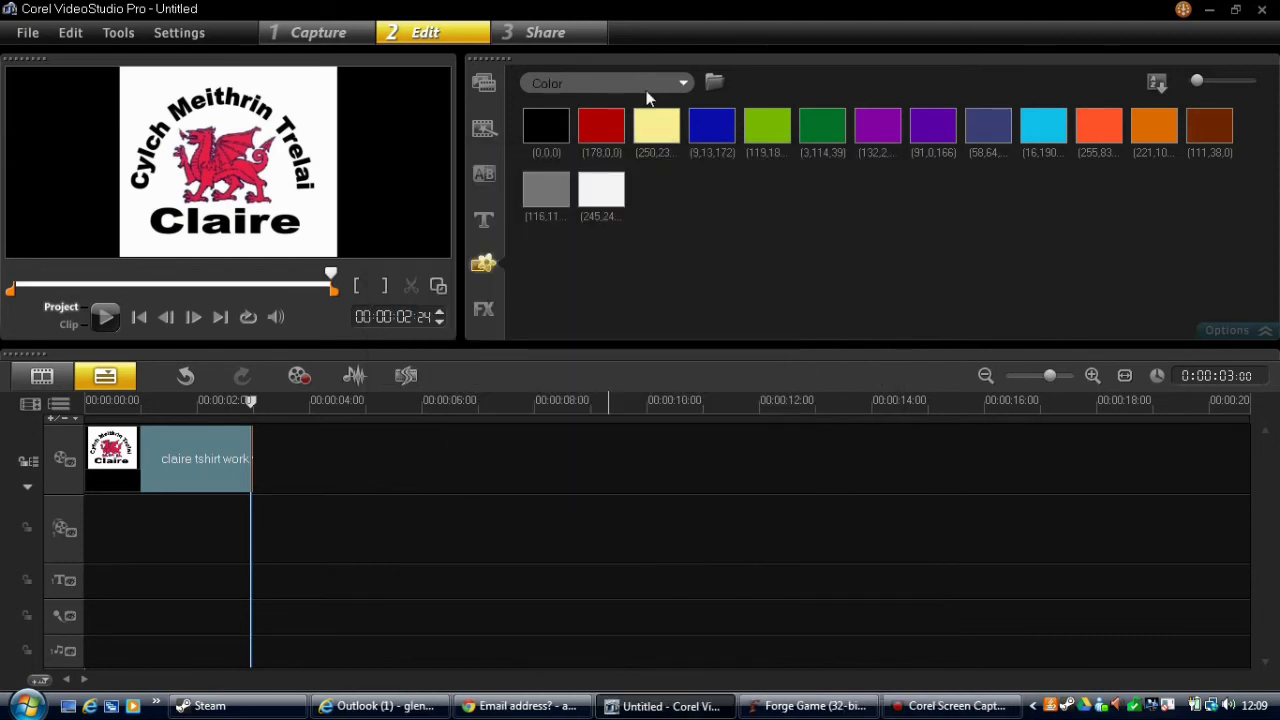
click(639, 84)
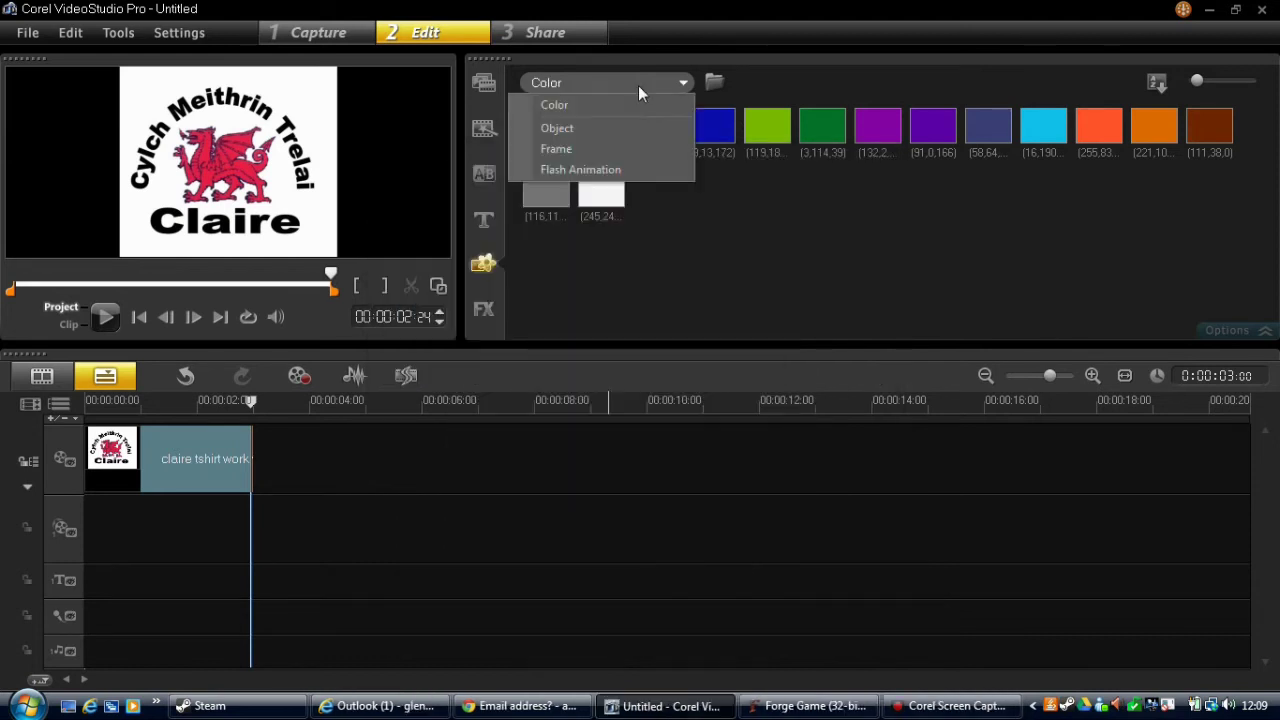
click(590, 172)
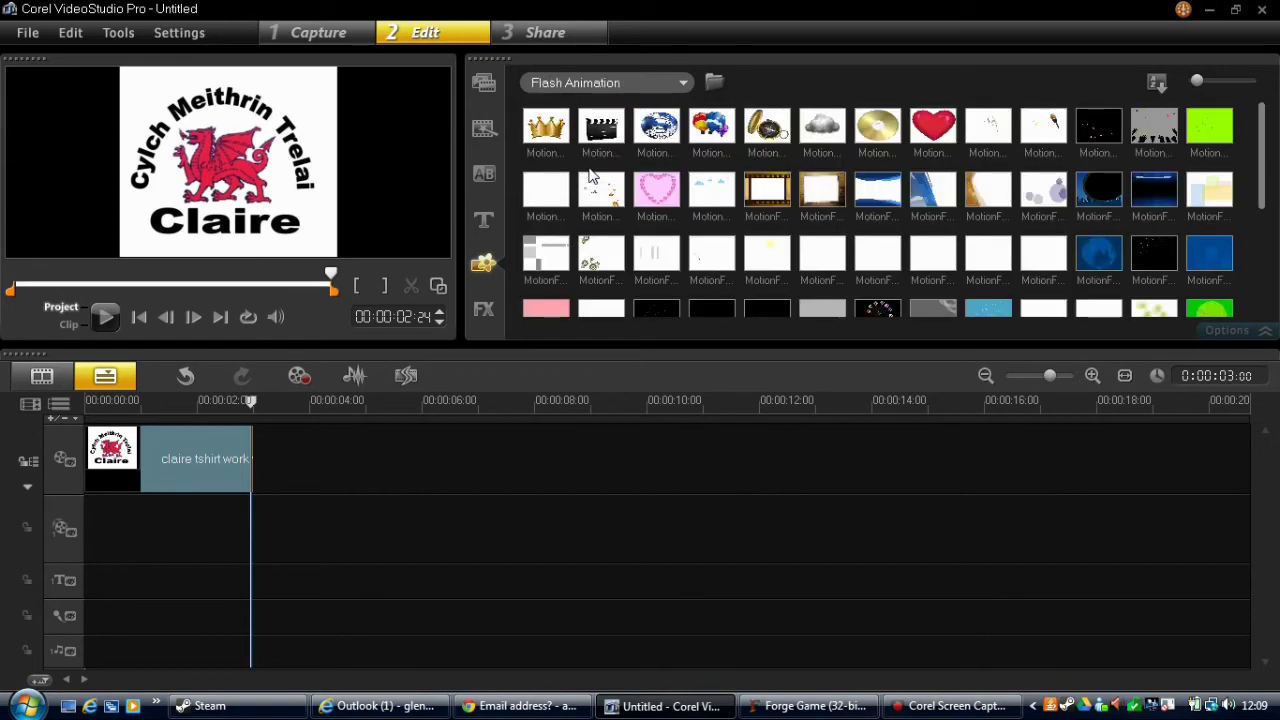
click(722, 130)
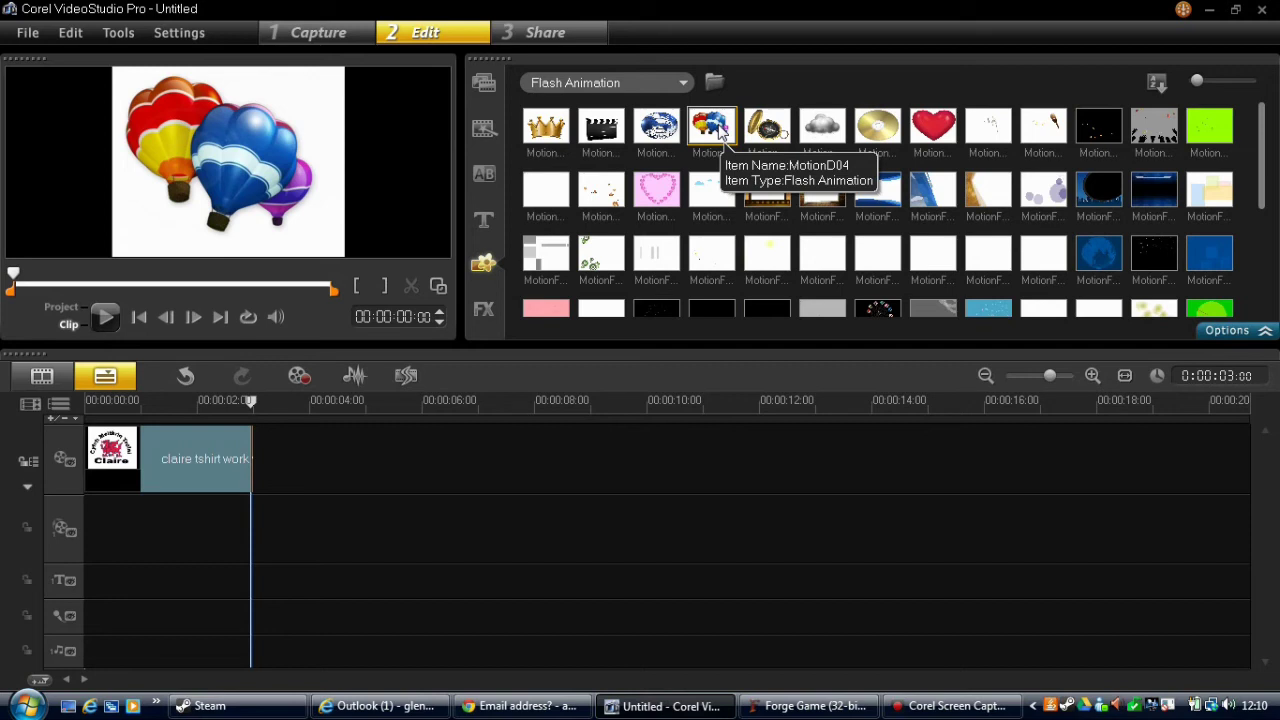
drag(721, 128, 576, 446)
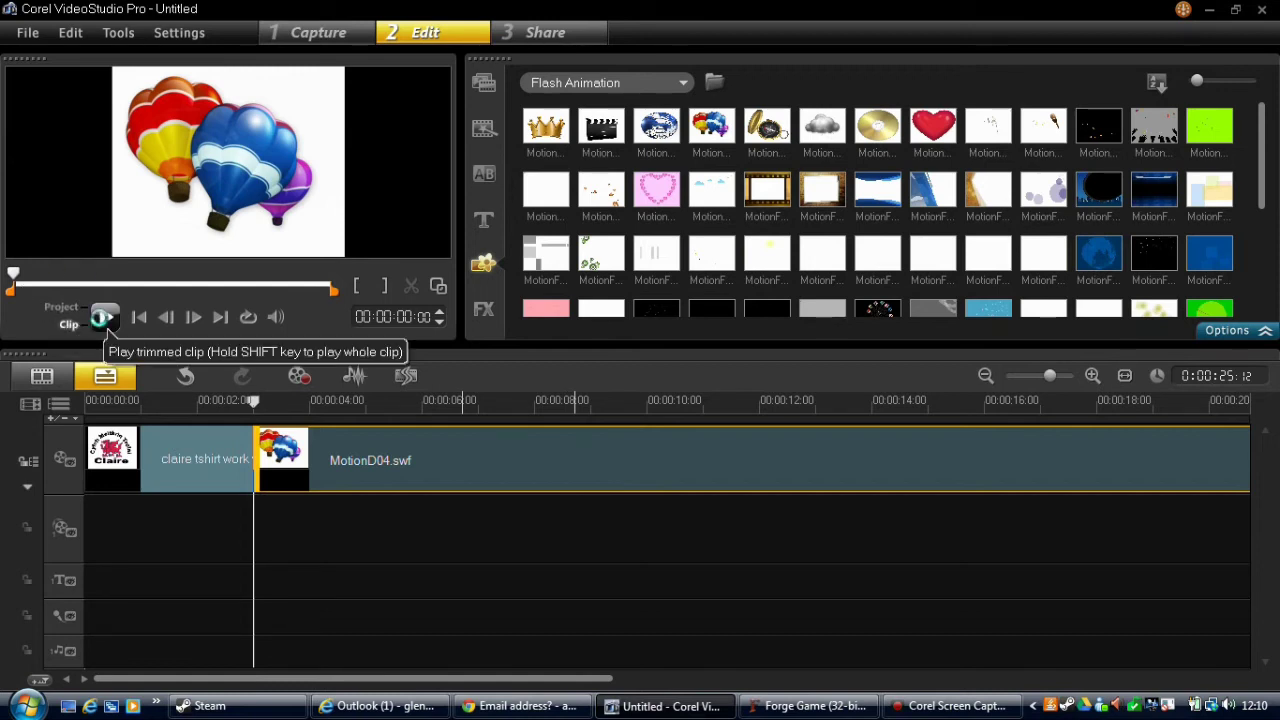
click(105, 317)
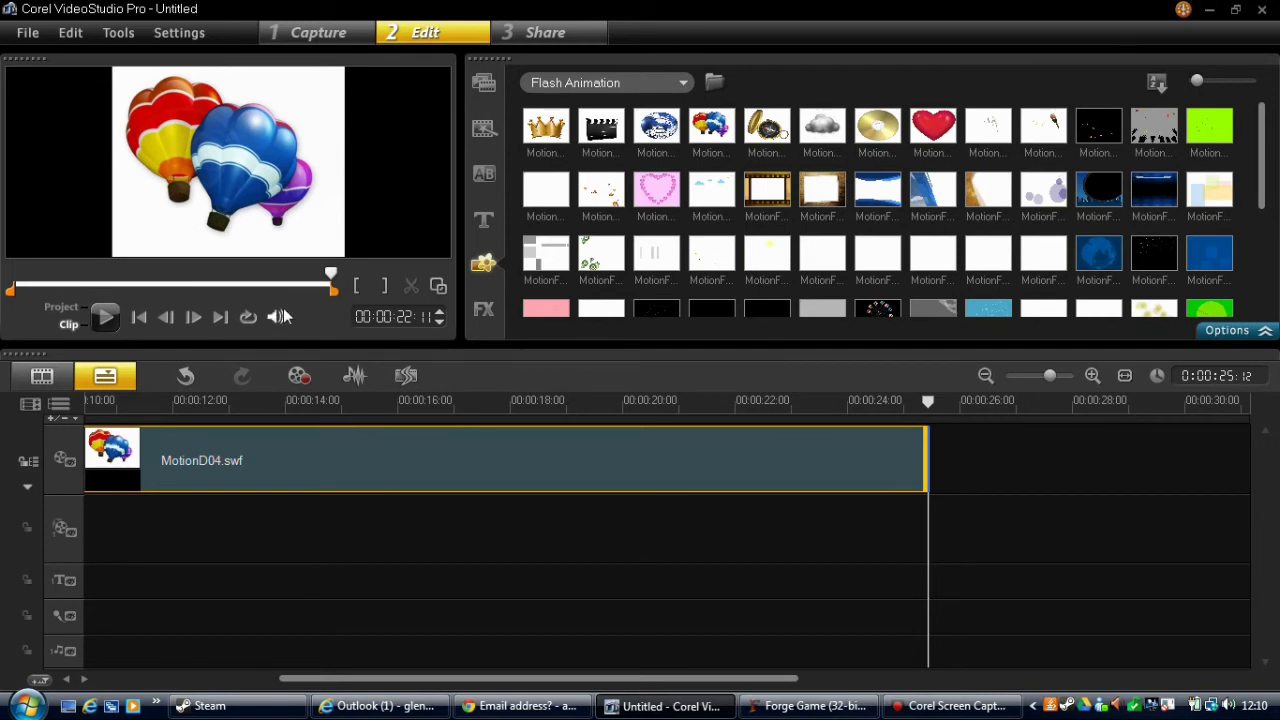
Step: Trim the balloon clip in the enlarged preview to run from about 00:00:11:01 to 00:00:15:23 and play the trimmed part
click(443, 285)
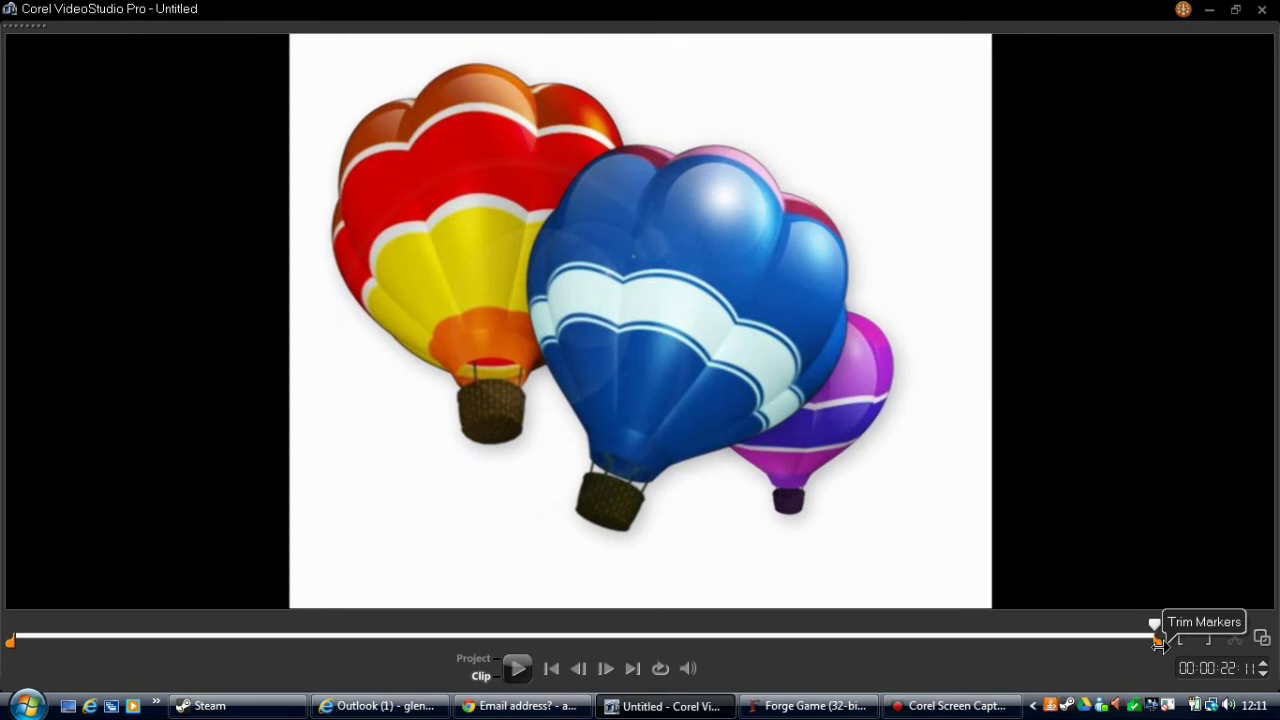
mouse_move(1157, 643)
mouse_down()
mouse_move(1130, 658)
mouse_move(1003, 644)
mouse_move(851, 651)
mouse_up()
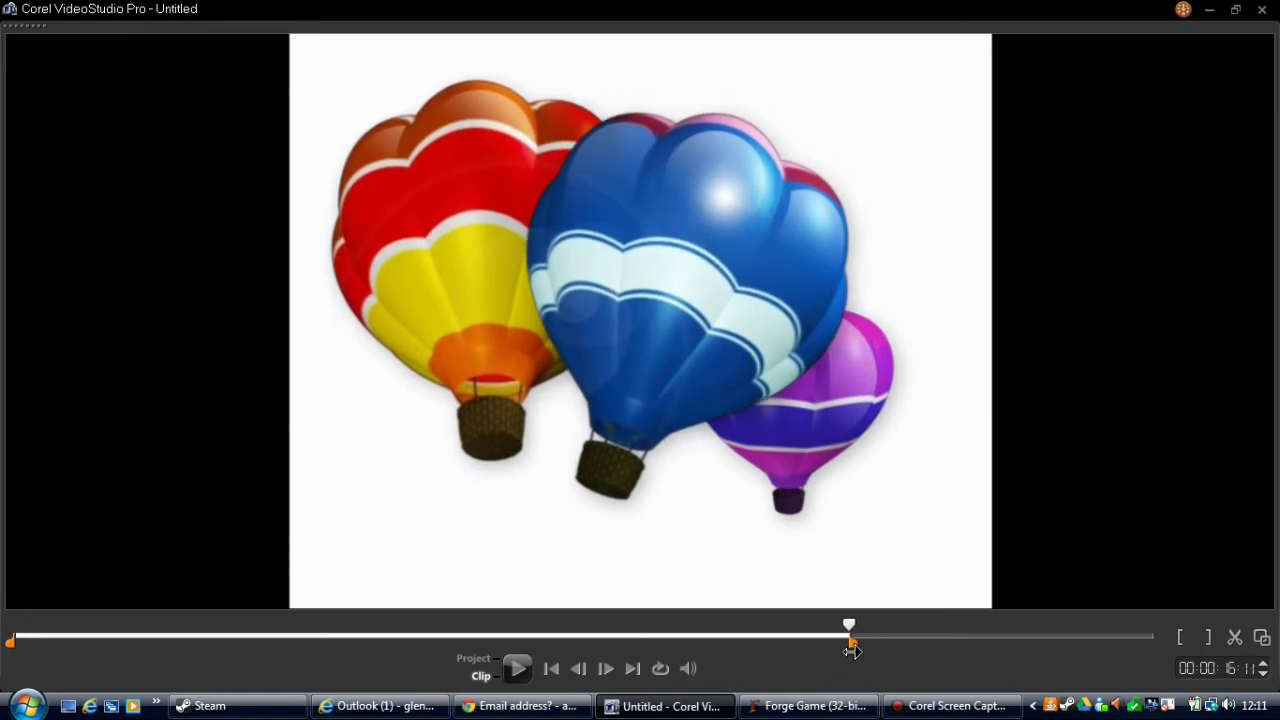
drag(851, 651, 826, 645)
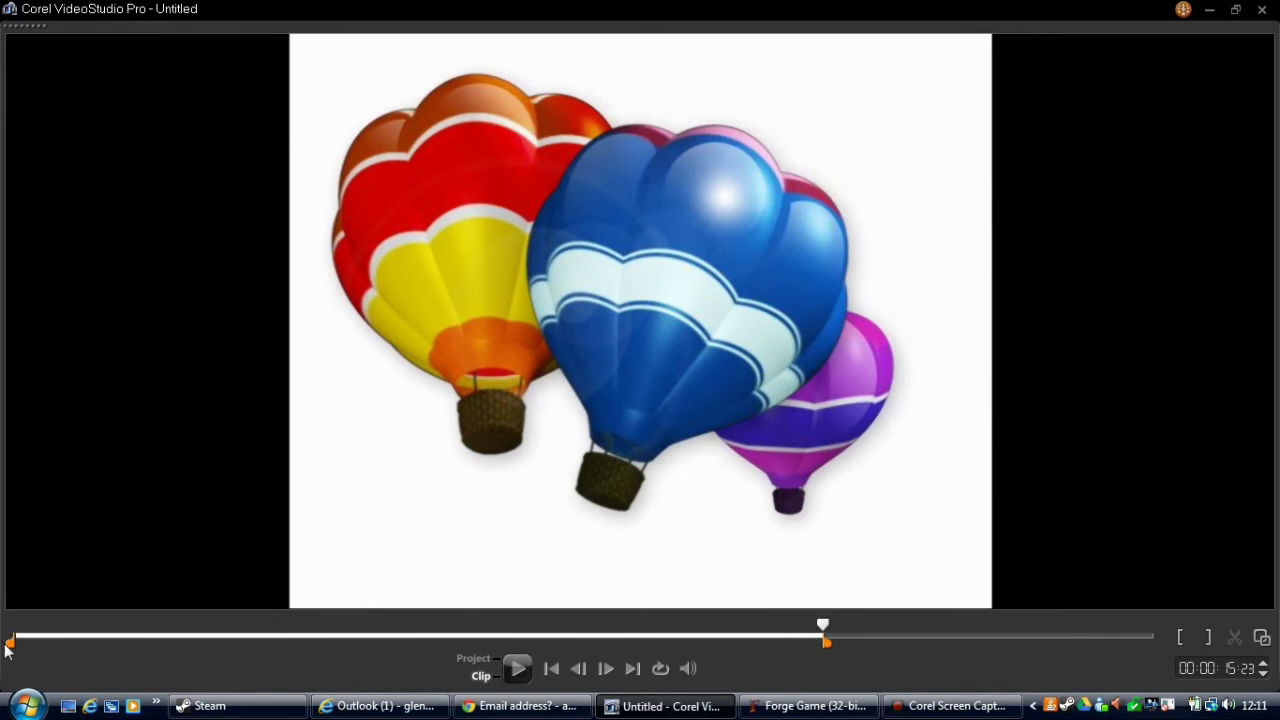
drag(8, 644, 576, 648)
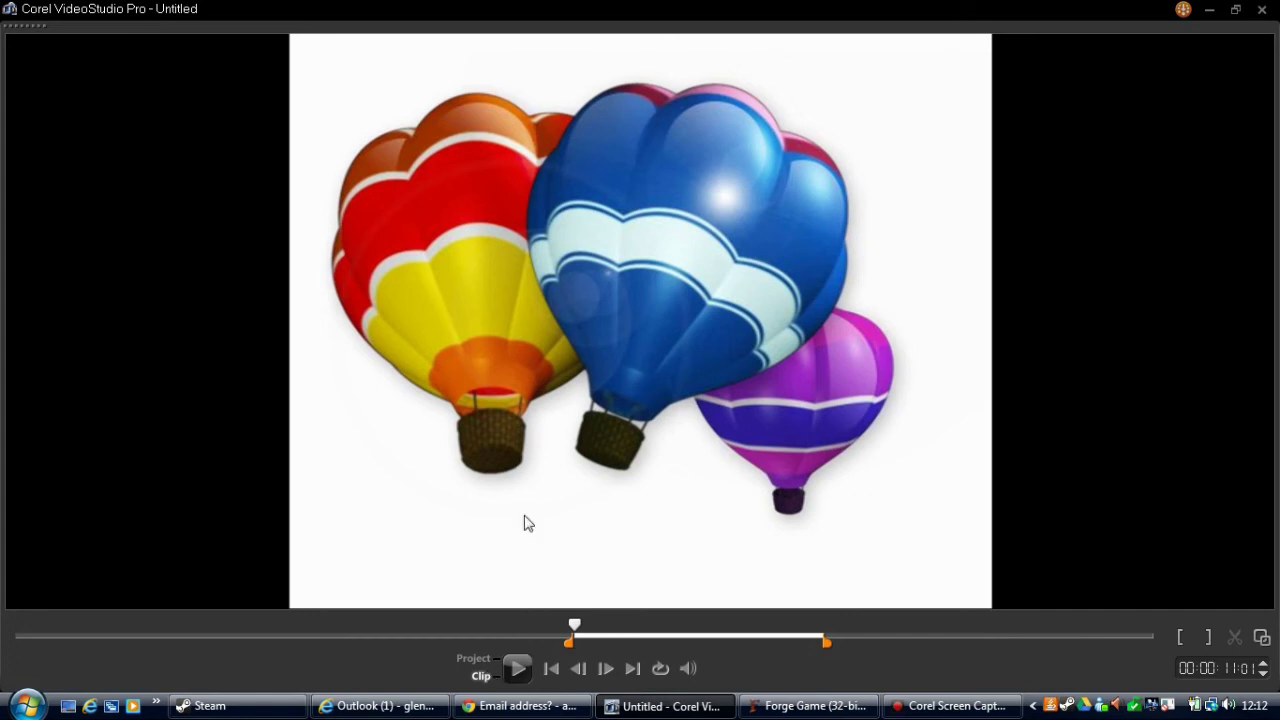
click(517, 670)
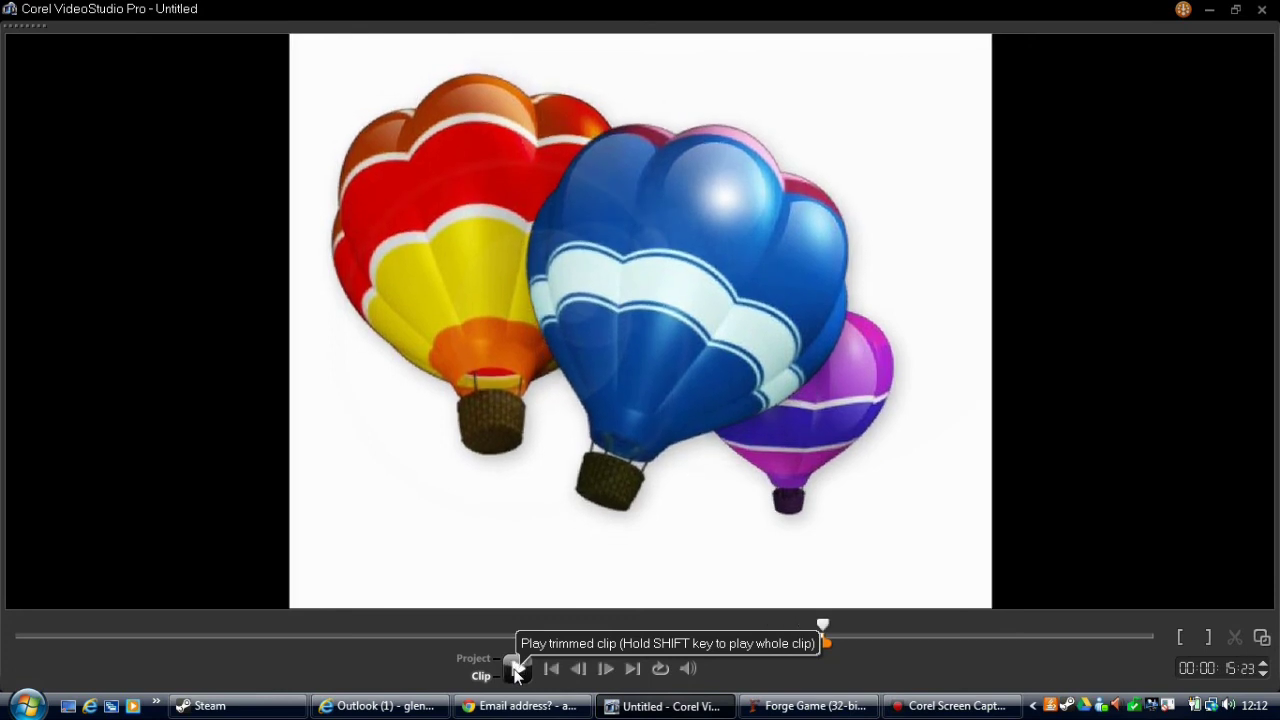
click(1262, 640)
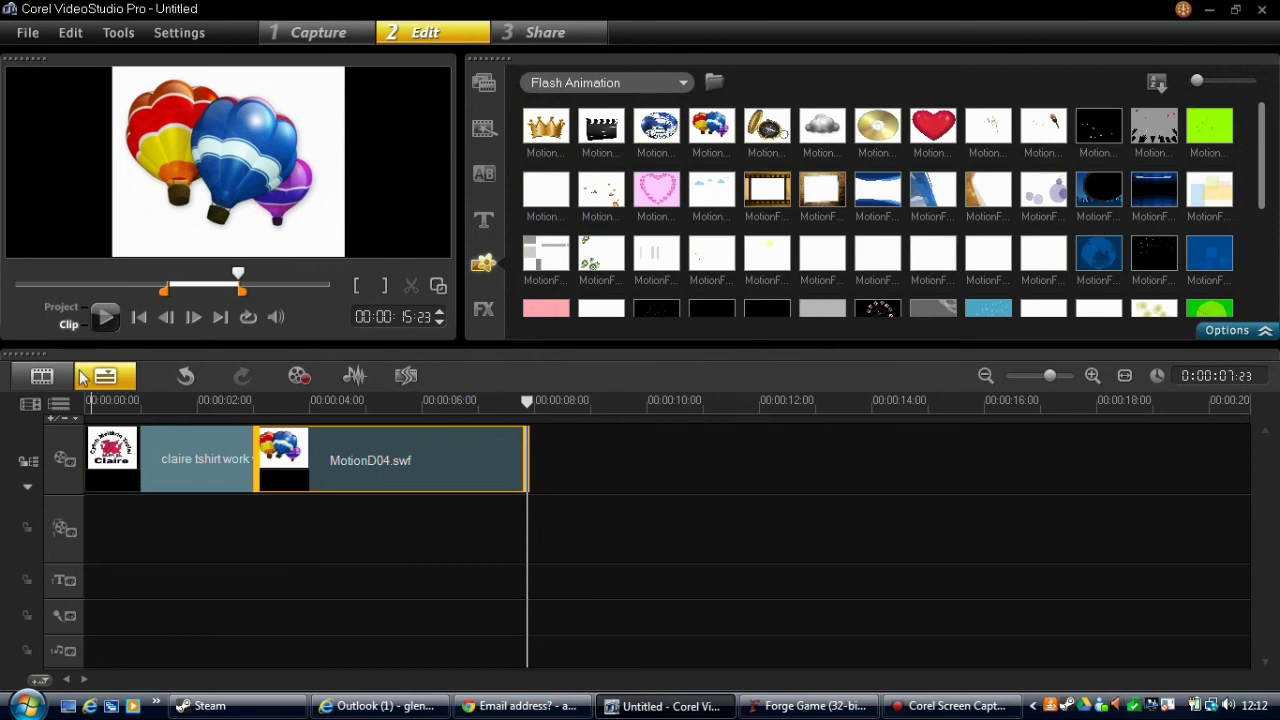
Step: Play the whole project from the beginning to review the logo image followed by the trimmed balloon clip
click(66, 316)
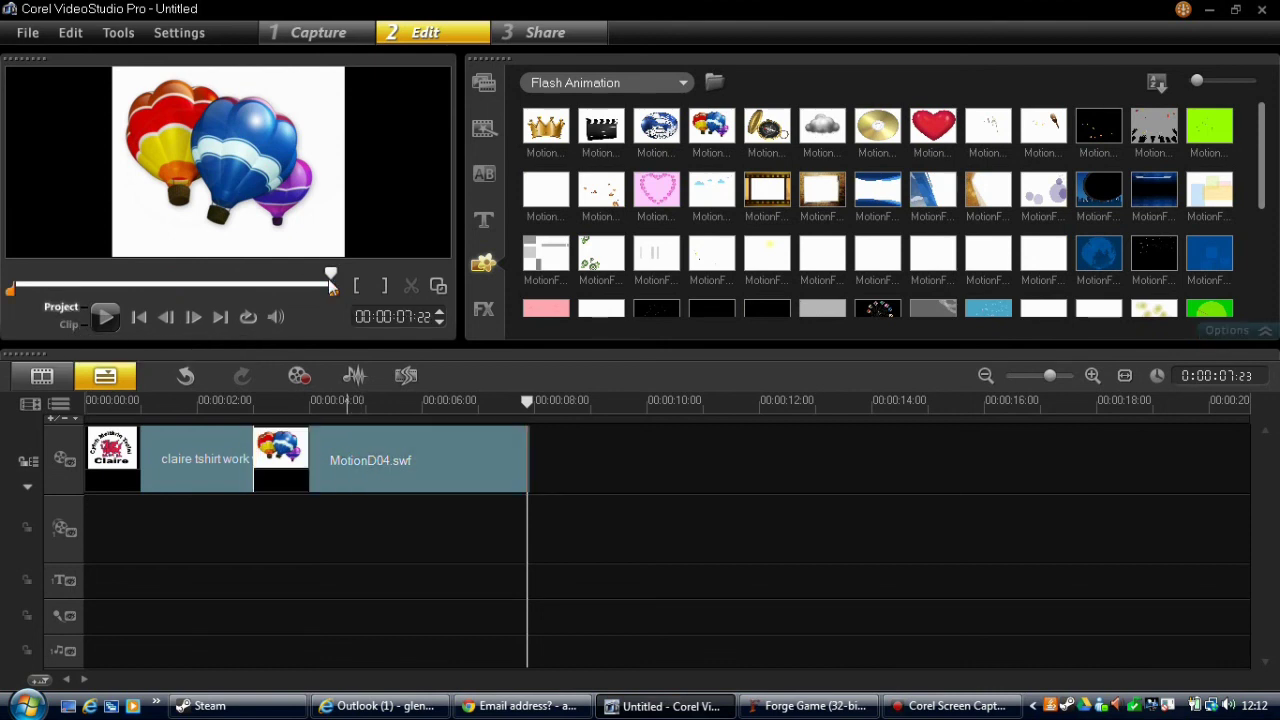
drag(331, 285, 226, 285)
drag(120, 288, 10, 288)
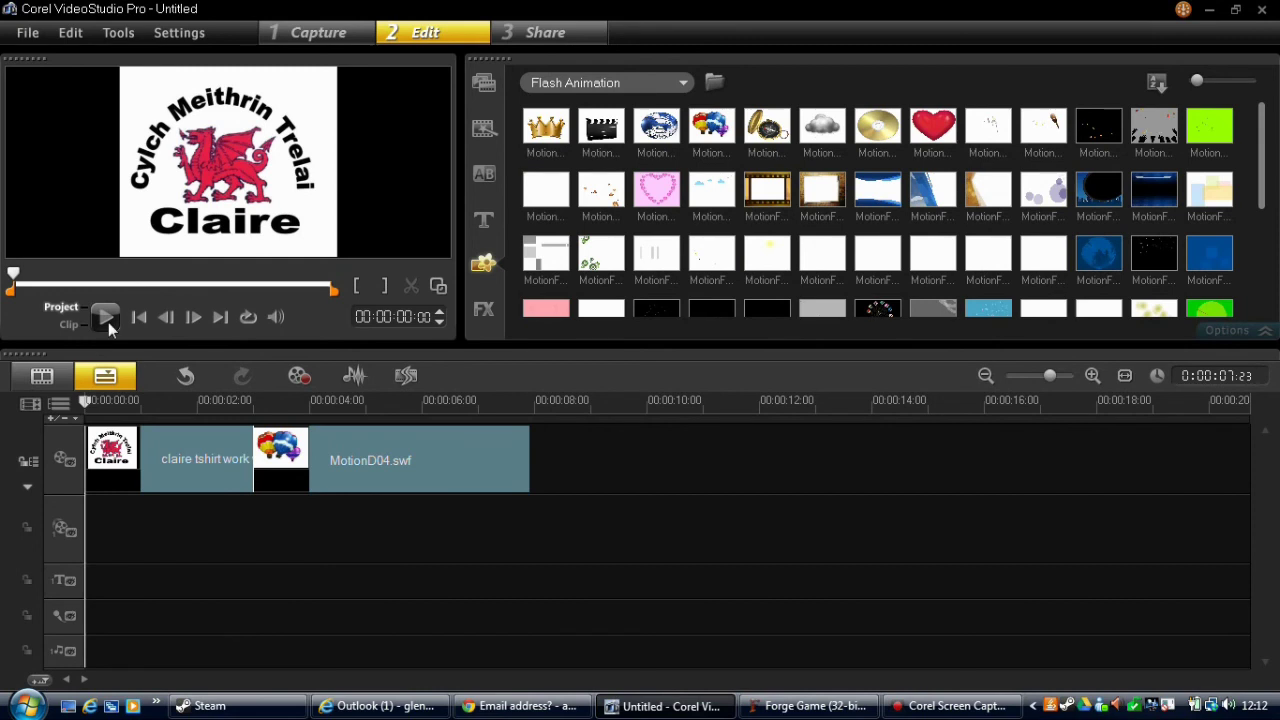
click(109, 320)
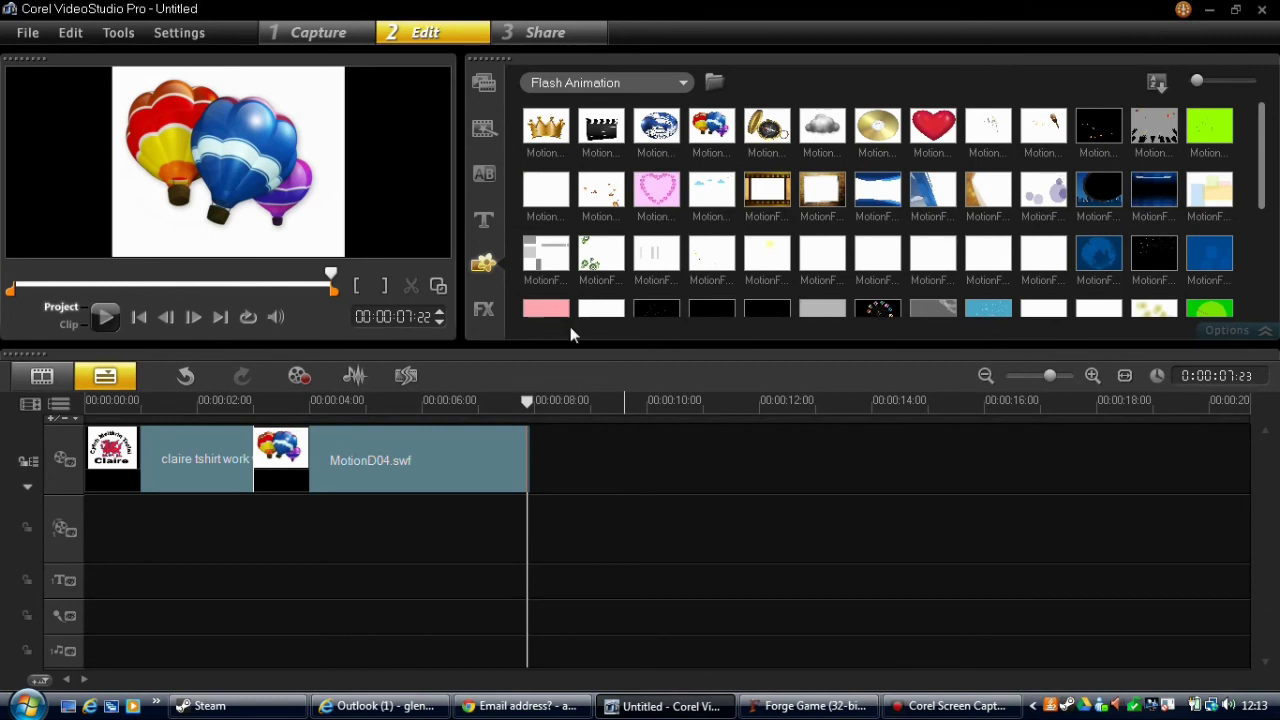
Step: Return to the "example" folder in the media library
click(484, 82)
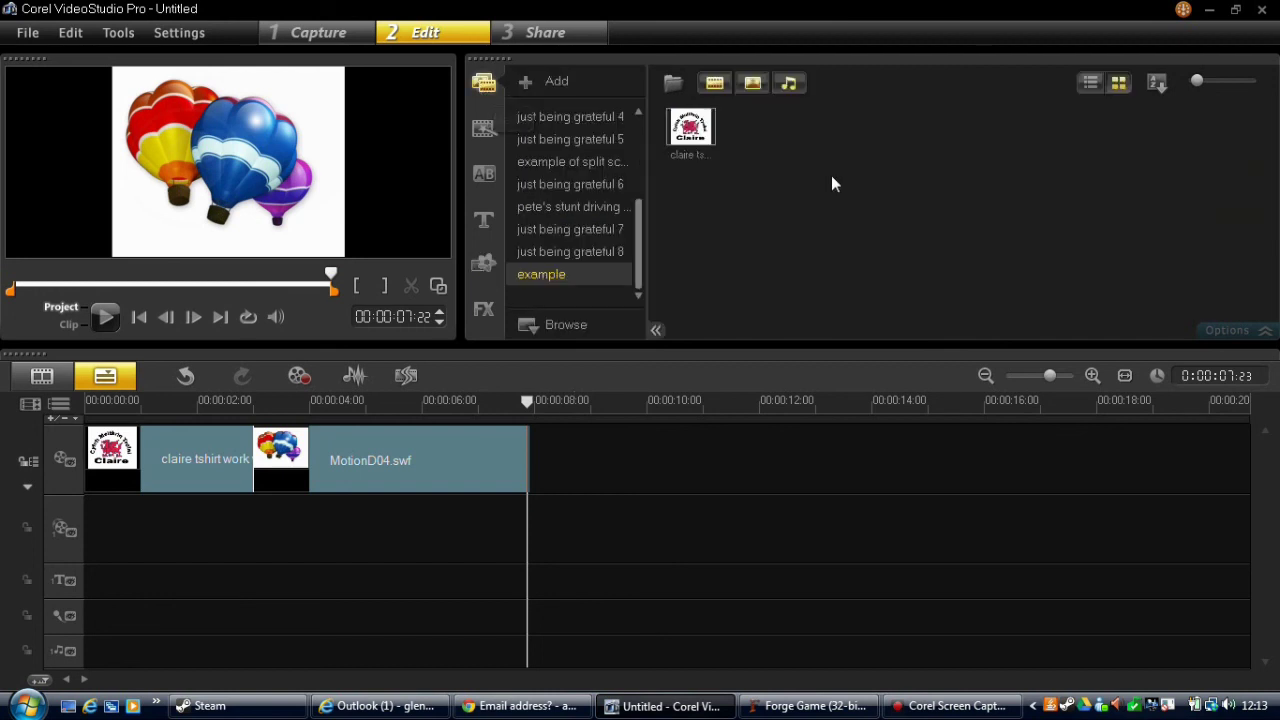